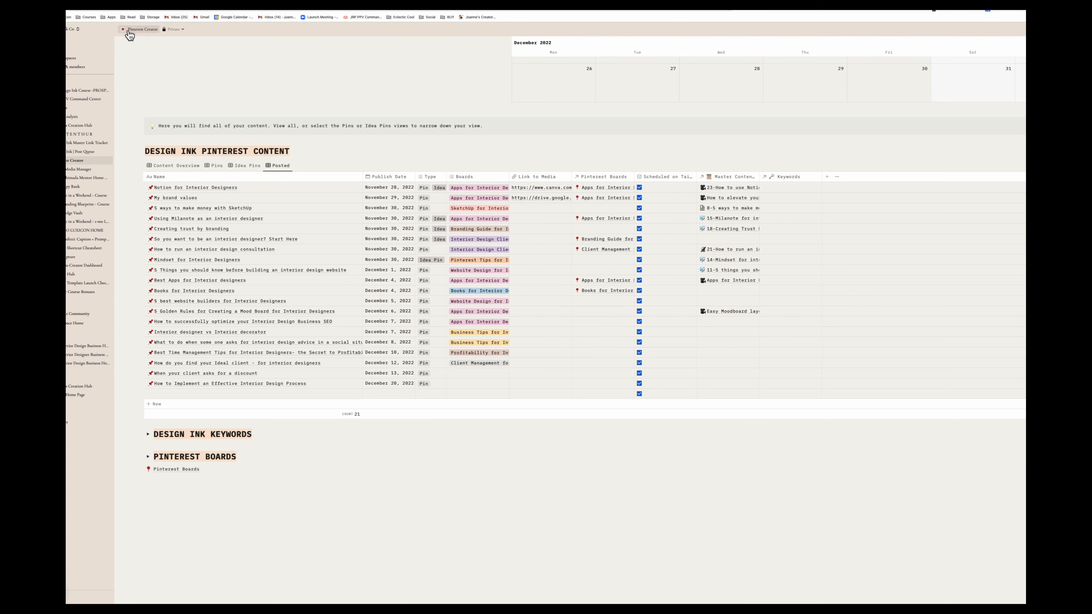
# - Open the "How to Implement an Effective Interior Design Process" entry in the Pinterest content database
pyautogui.click(105, 32)
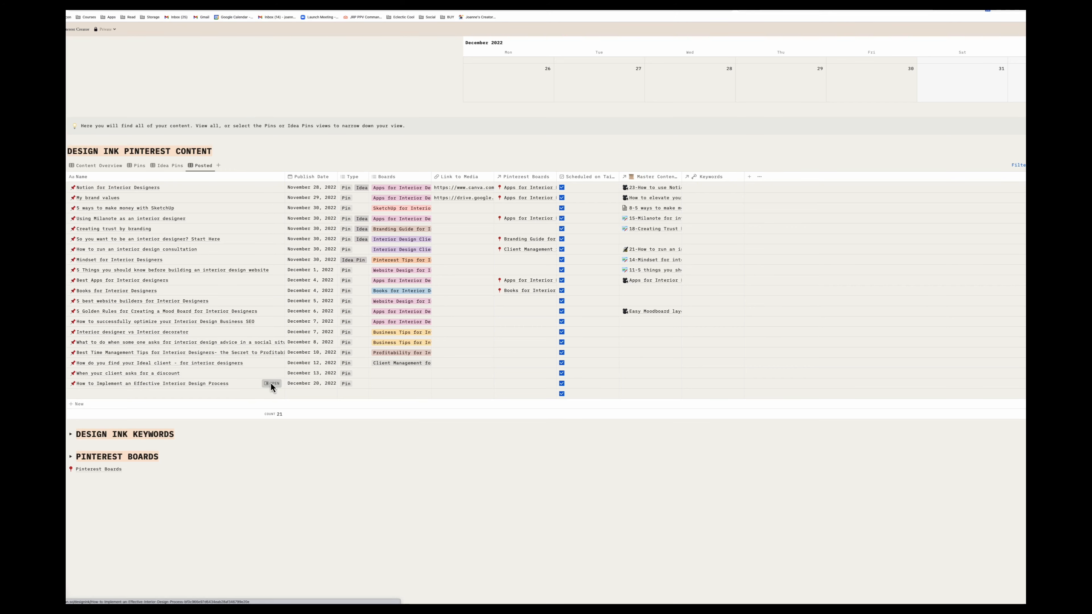
pyautogui.click(271, 384)
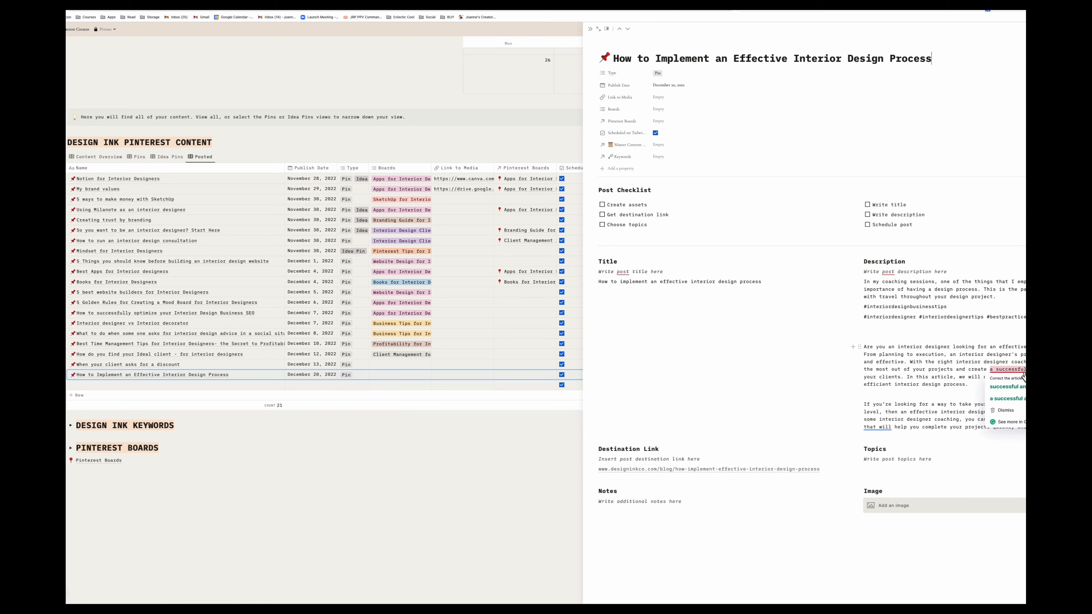
pyautogui.click(1023, 387)
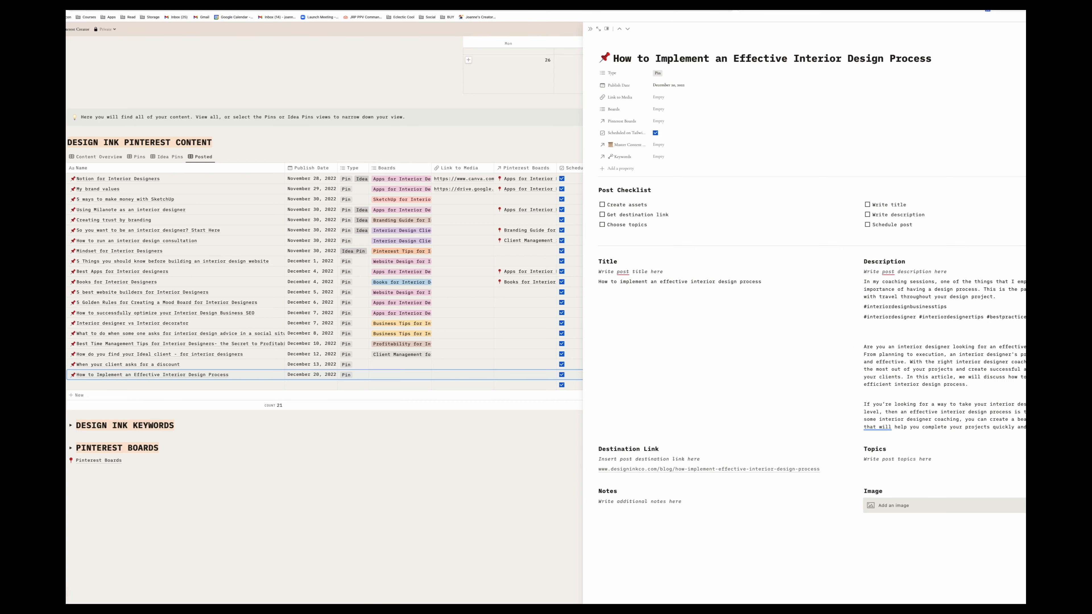
# - Switch to Tailwind, start creating designs, and upload a socialsquares photo from the Downloads folder
pyautogui.click(153, 4)
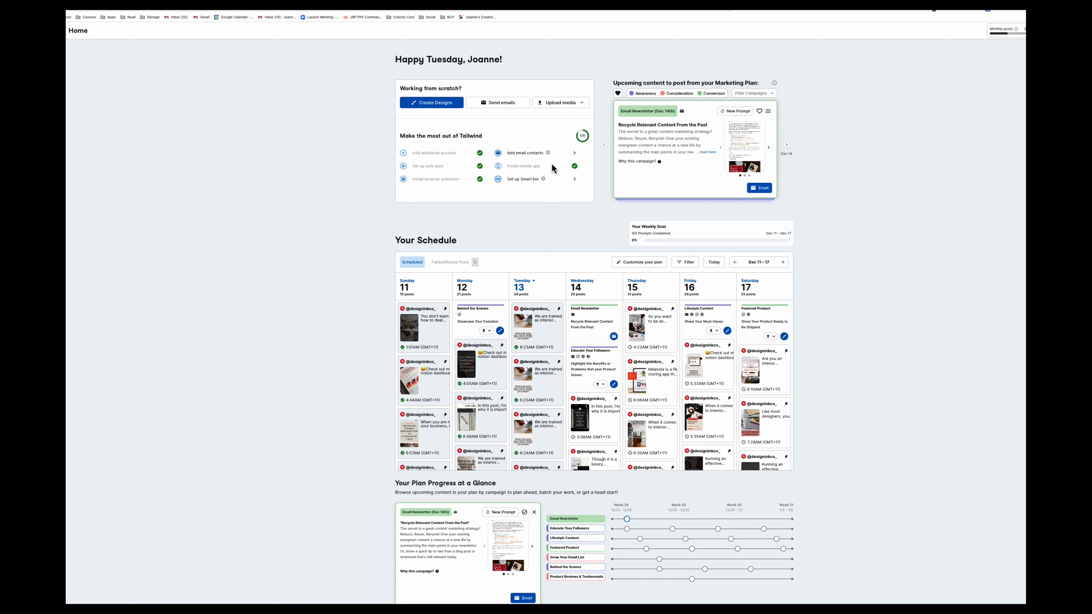
pyautogui.click(427, 109)
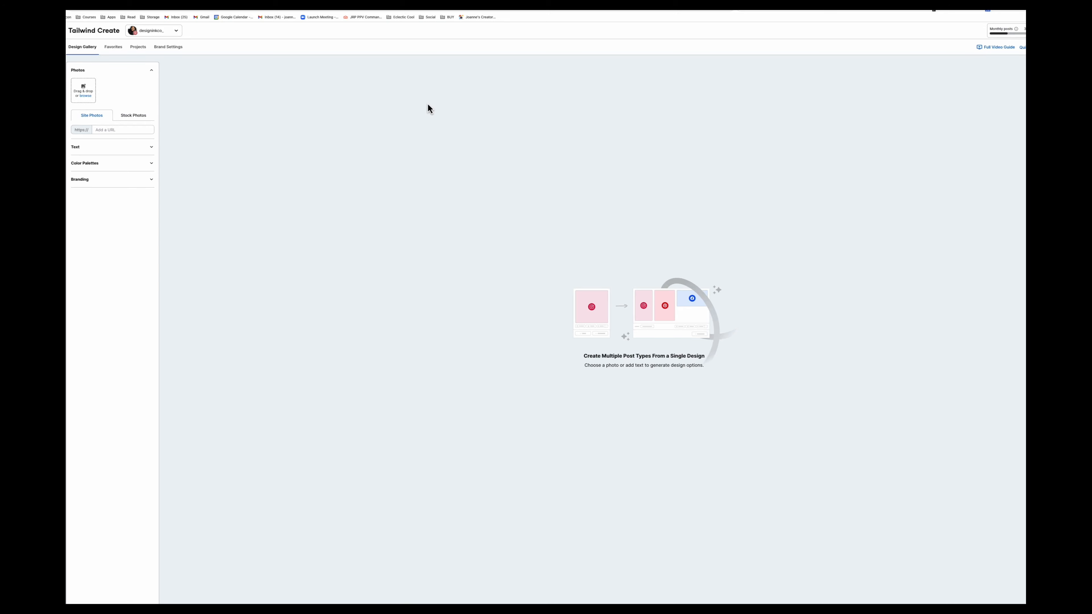
pyautogui.click(85, 96)
pyautogui.click(541, 318)
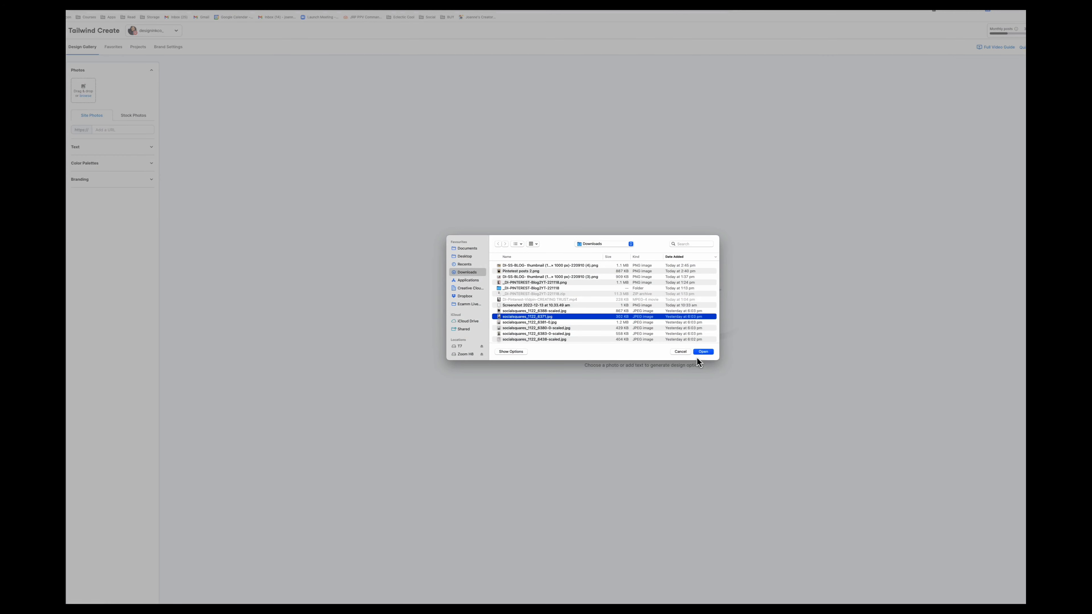
pyautogui.click(532, 331)
pyautogui.click(705, 352)
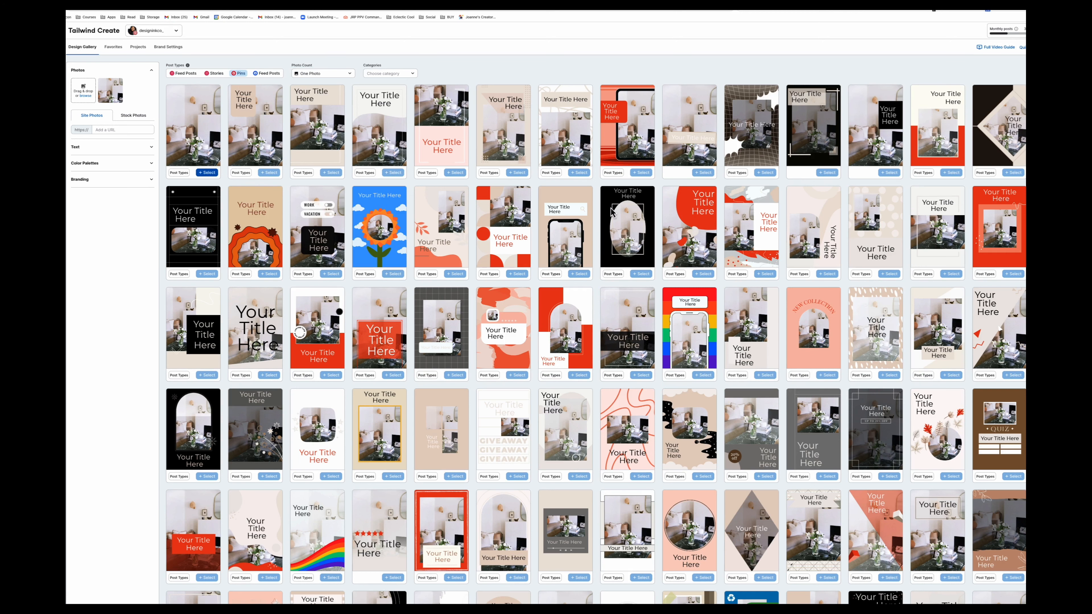
# - Copy the post title from the Notion page and paste it as the design's title text
pyautogui.click(116, 153)
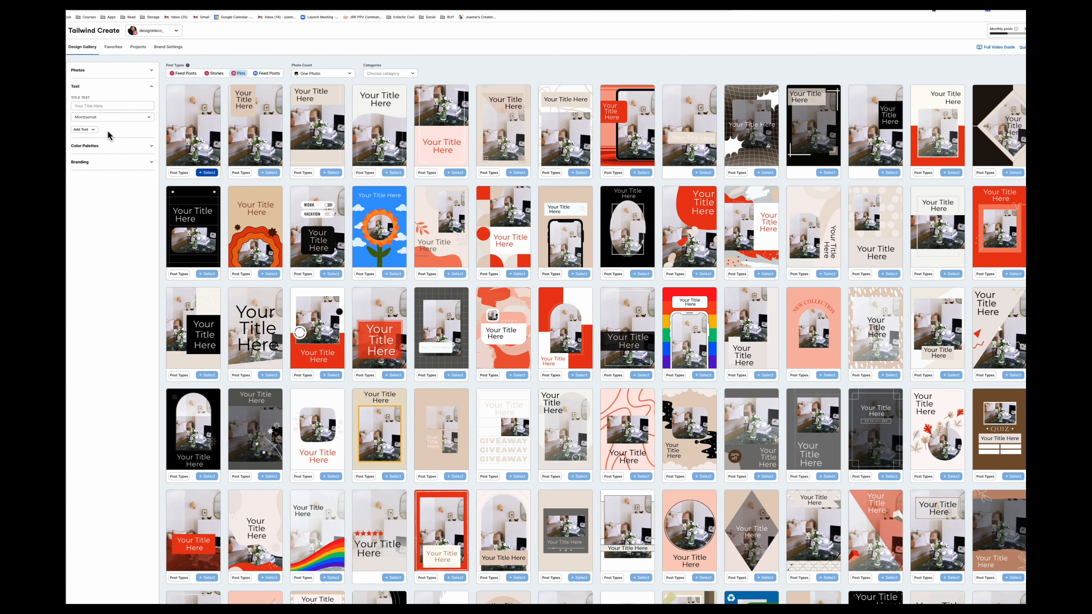
pyautogui.click(96, 106)
pyautogui.click(213, 2)
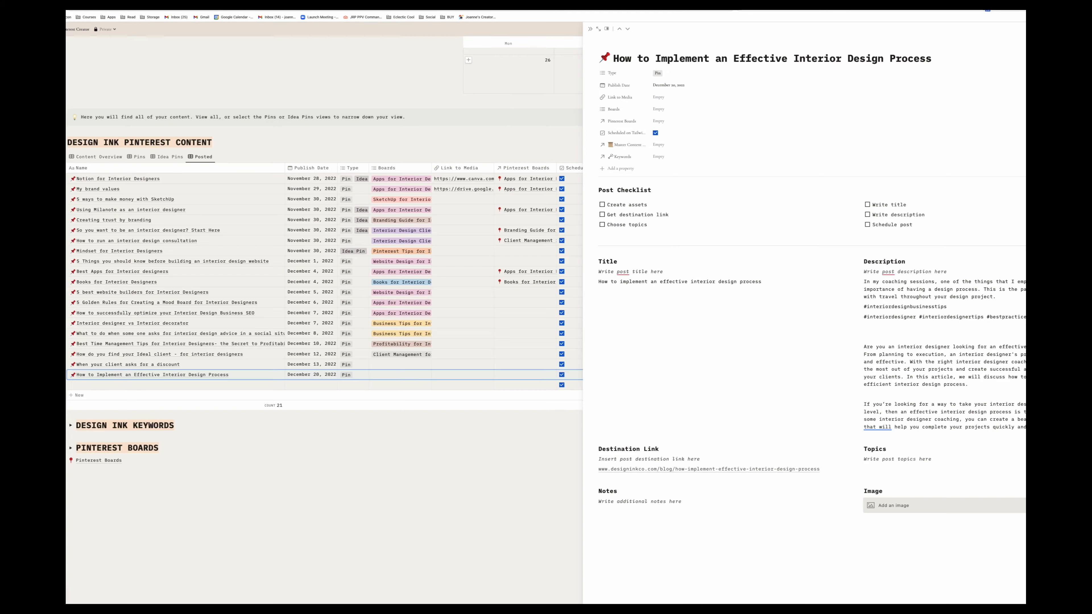
pyautogui.moveTo(779, 284); pyautogui.dragTo(599, 282)
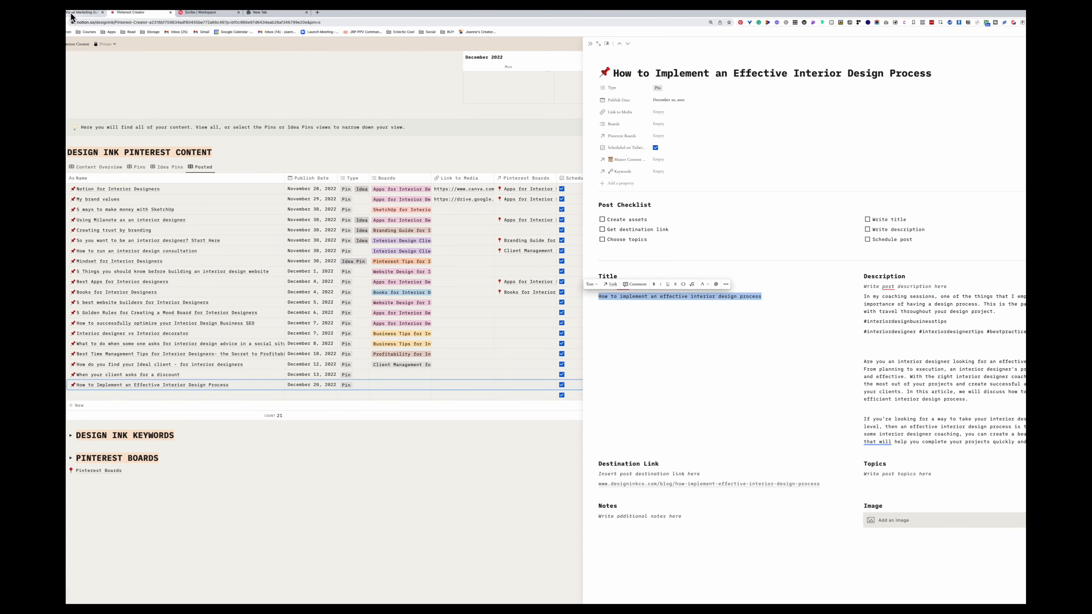
pyautogui.click(74, 12)
pyautogui.click(103, 107)
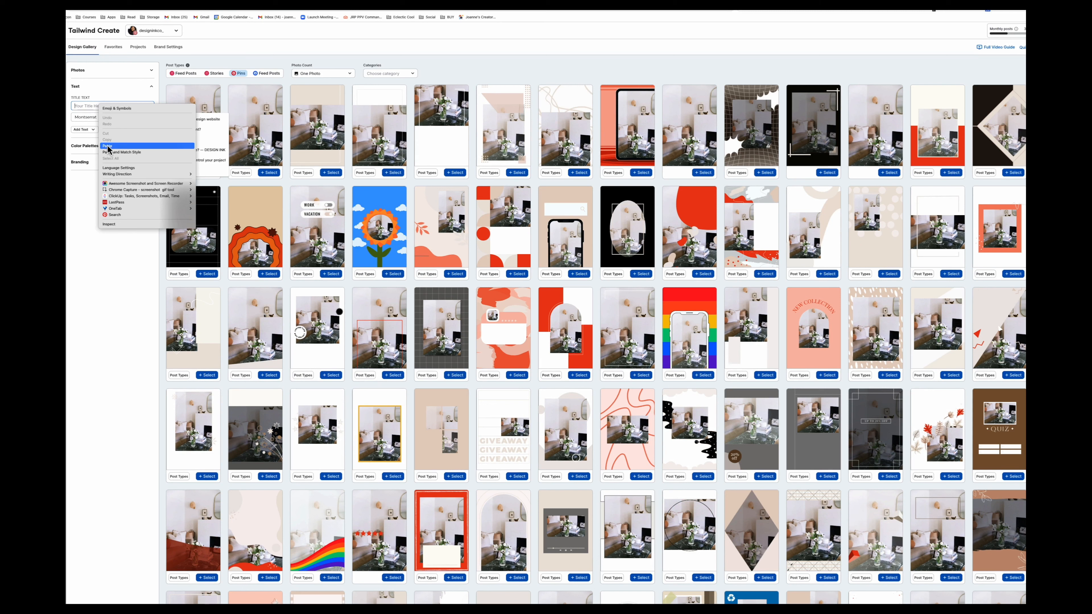
pyautogui.hotkey('ctrl', 'v')
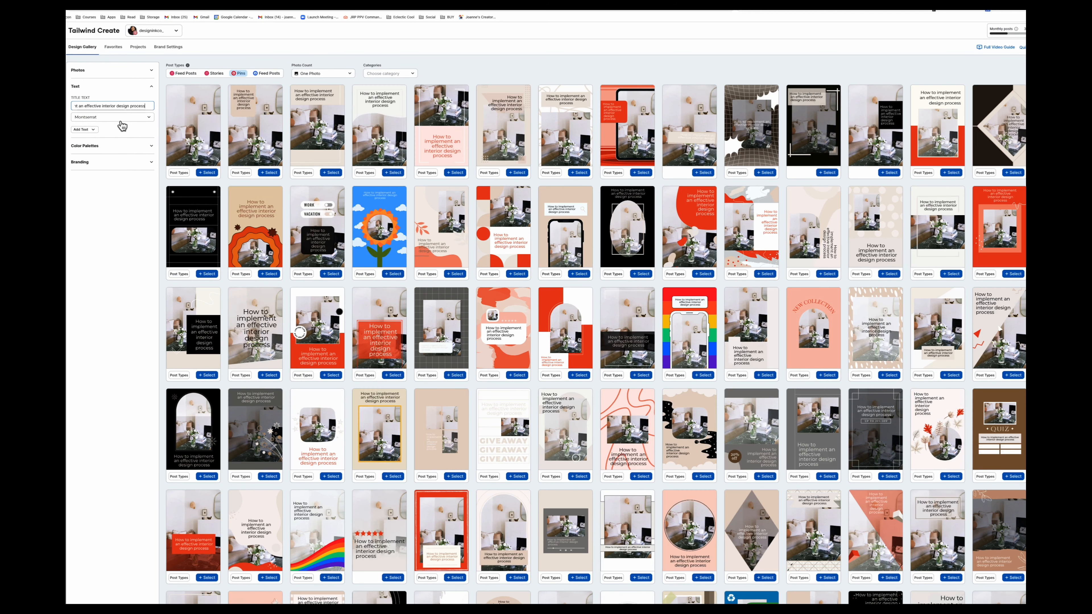
# - Add a subtitle "Read the blog" and set its font to Alice
pyautogui.click(116, 118)
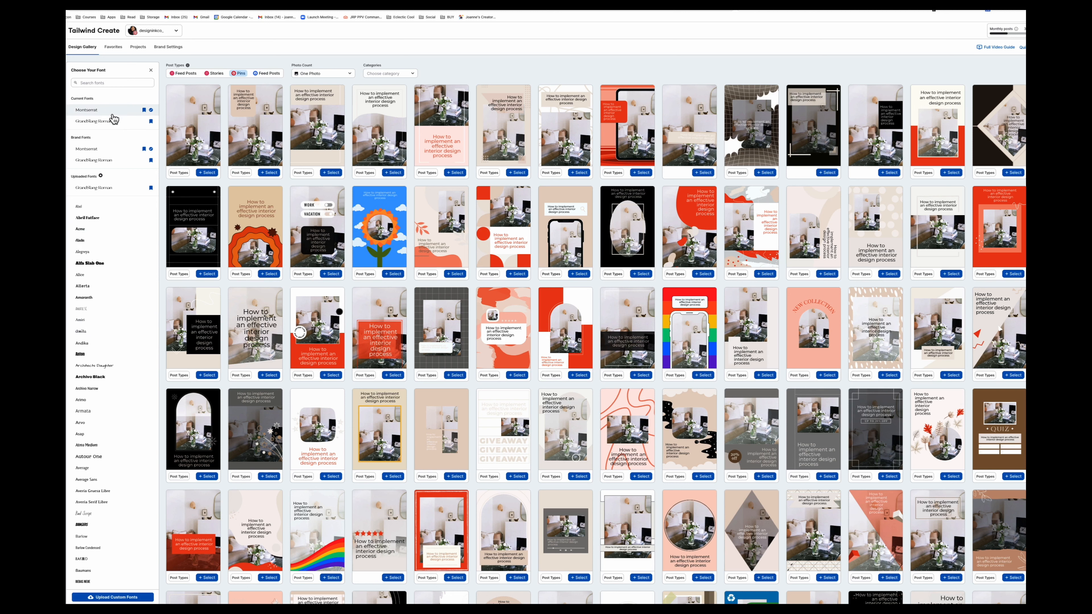
pyautogui.click(150, 70)
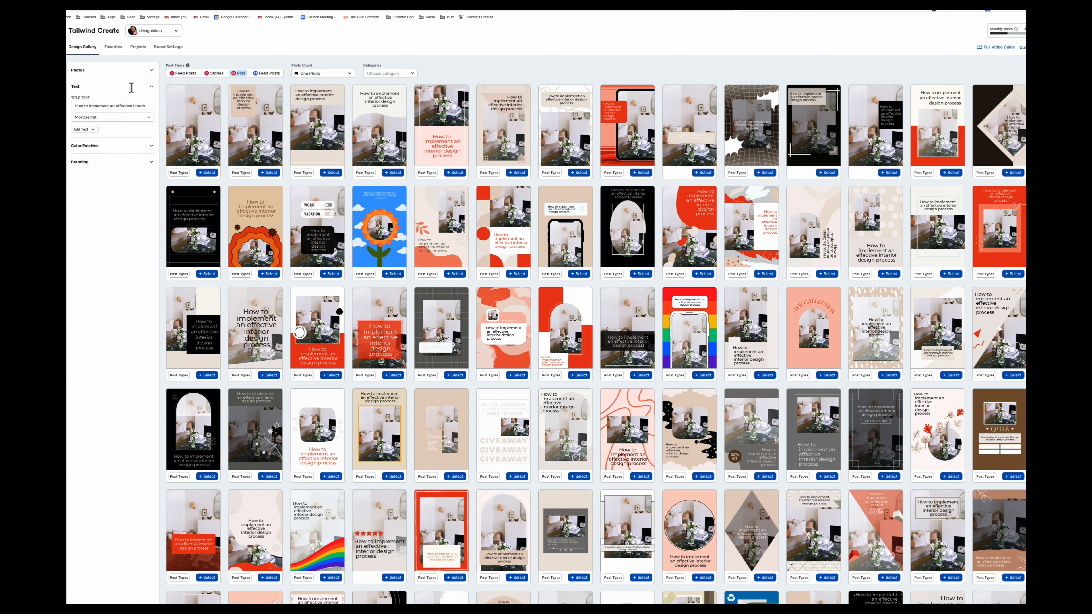
pyautogui.click(91, 130)
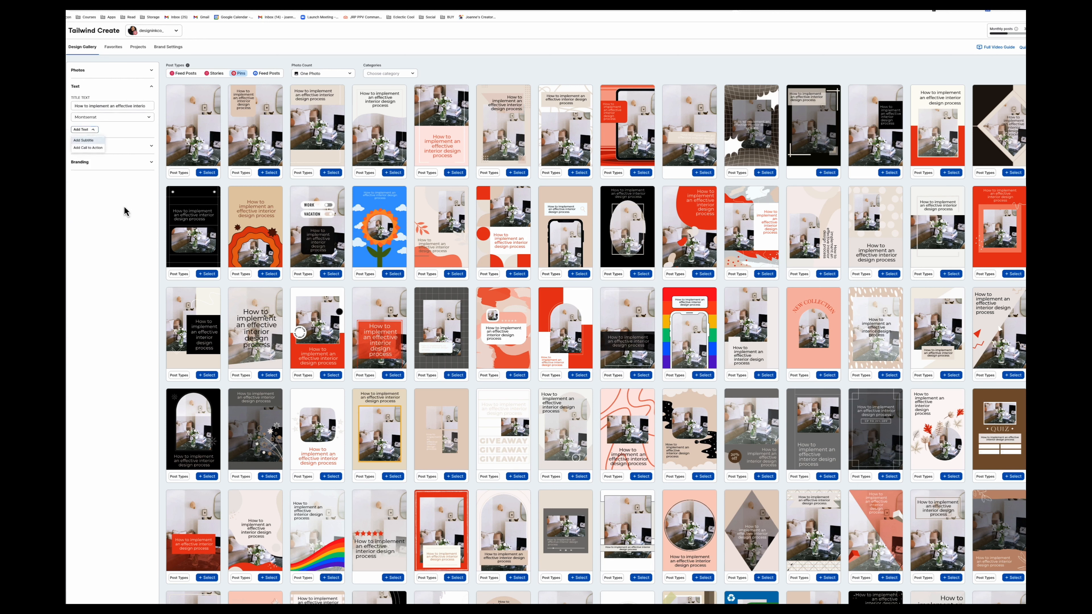
pyautogui.click(93, 140)
pyautogui.click(94, 138)
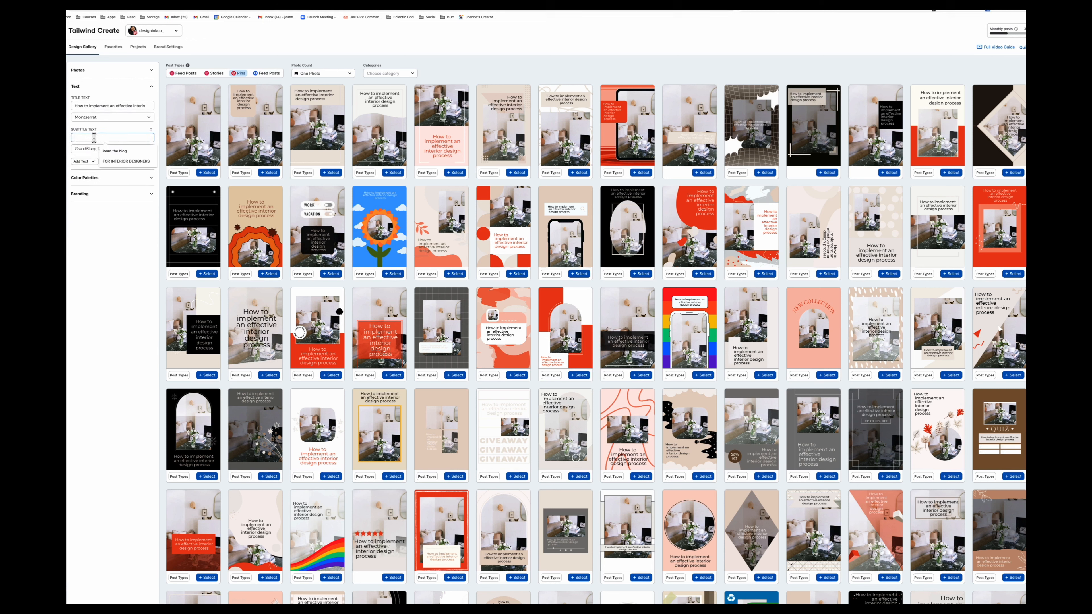
pyautogui.write('Re')
pyautogui.click(115, 151)
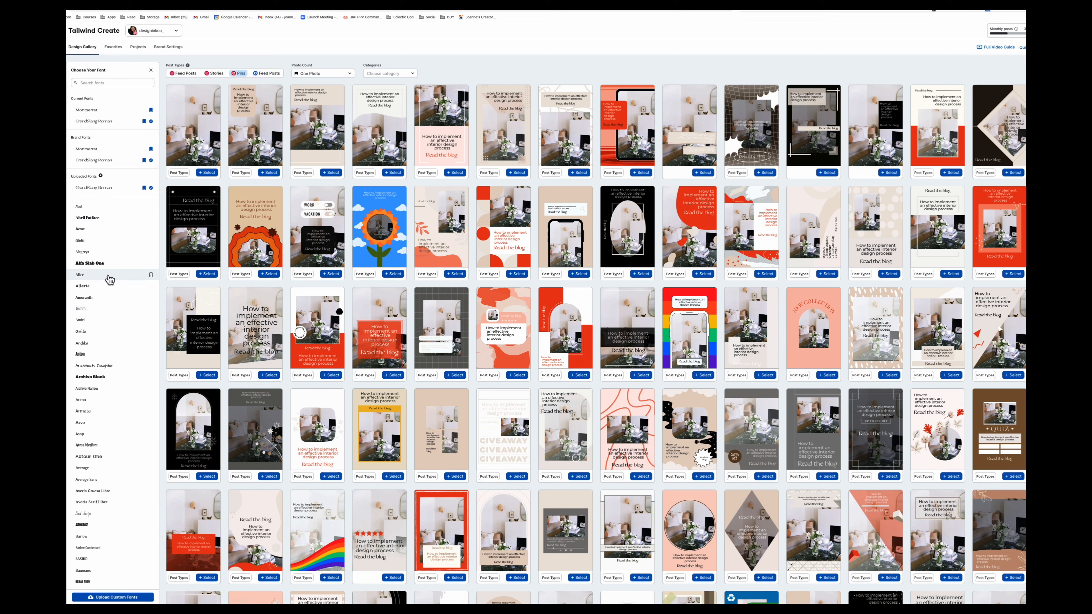
pyautogui.click(87, 278)
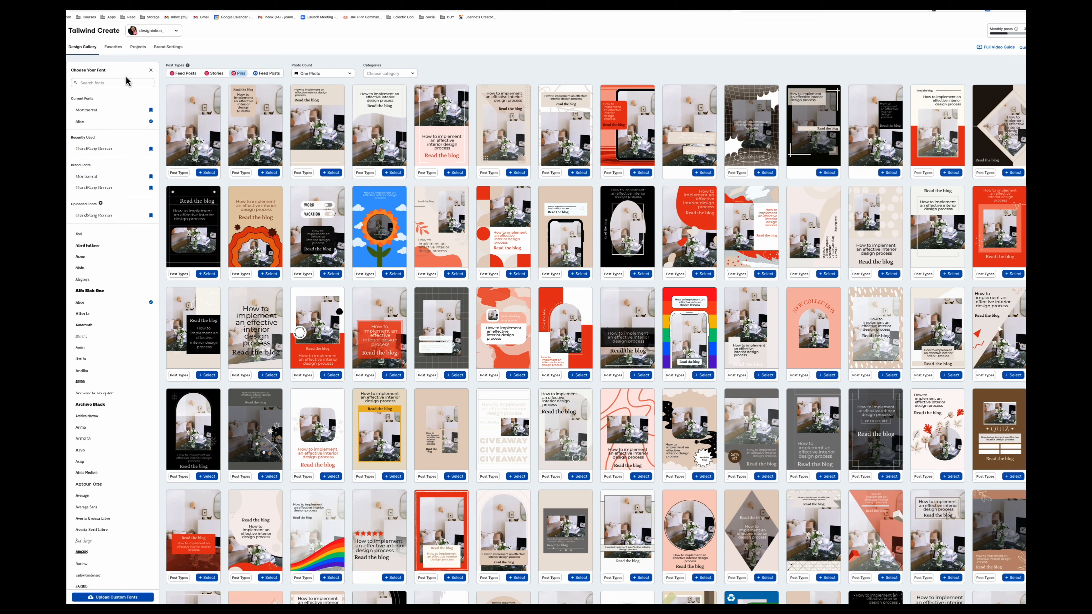
pyautogui.click(151, 70)
# - Add call-to-action text reading "Streamline your business"
pyautogui.click(83, 162)
pyautogui.click(88, 177)
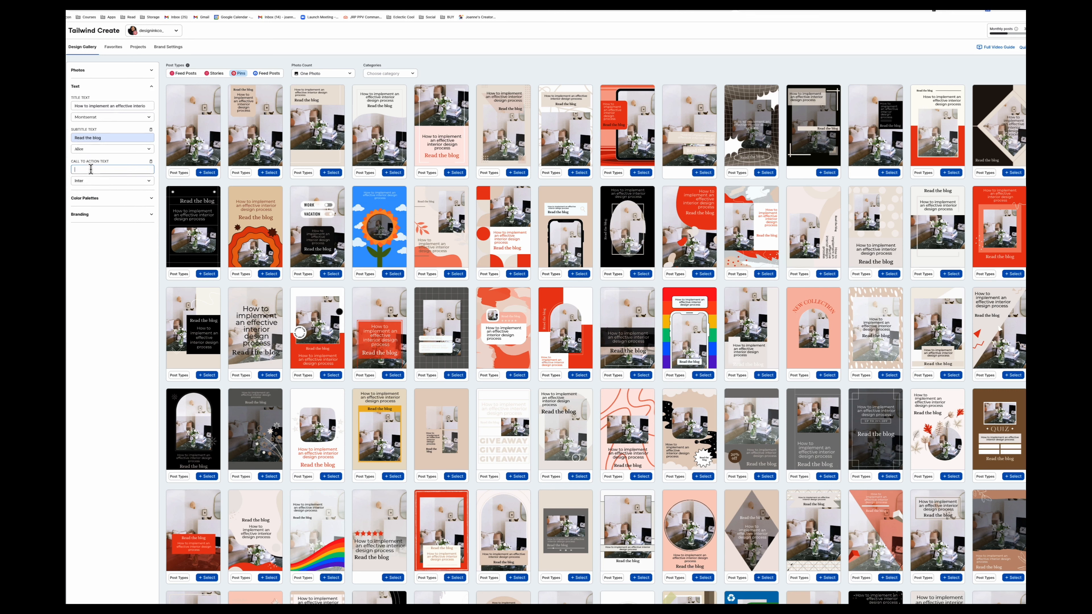
pyautogui.write('Make ')
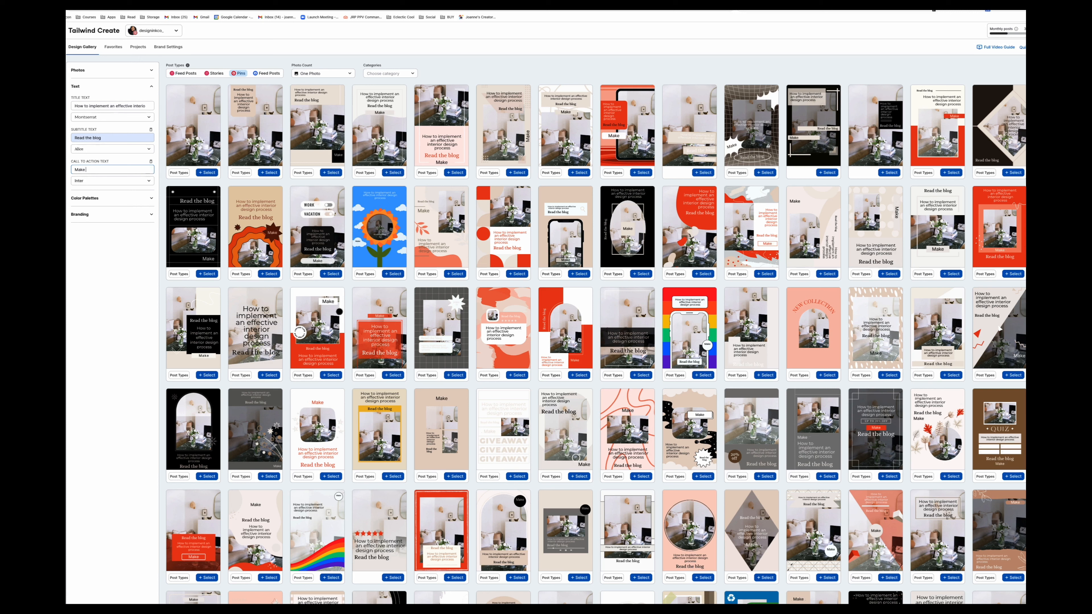
pyautogui.write('S')
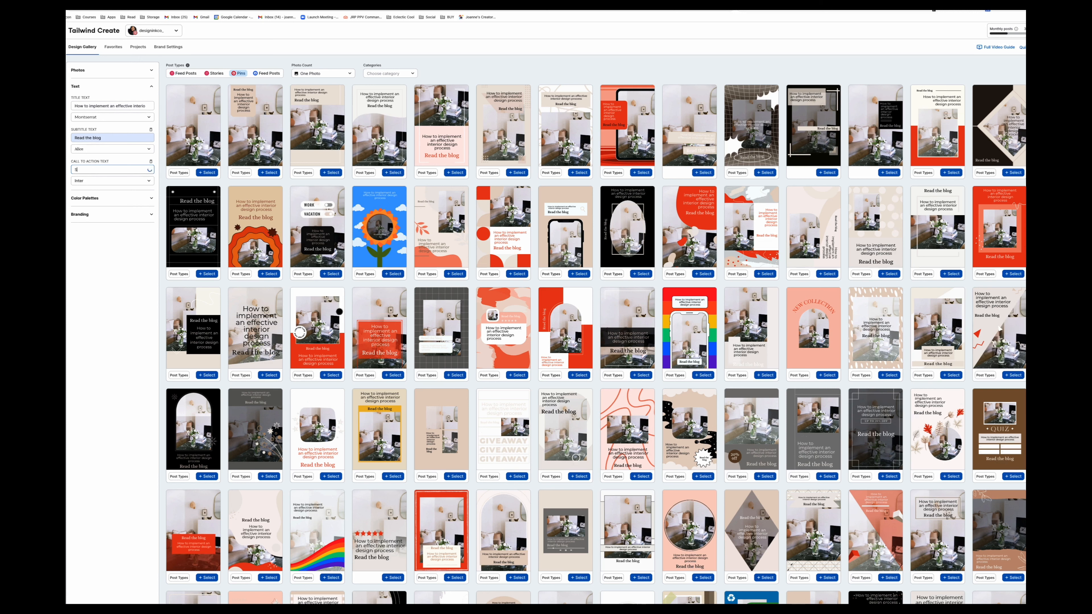
pyautogui.write('tream')
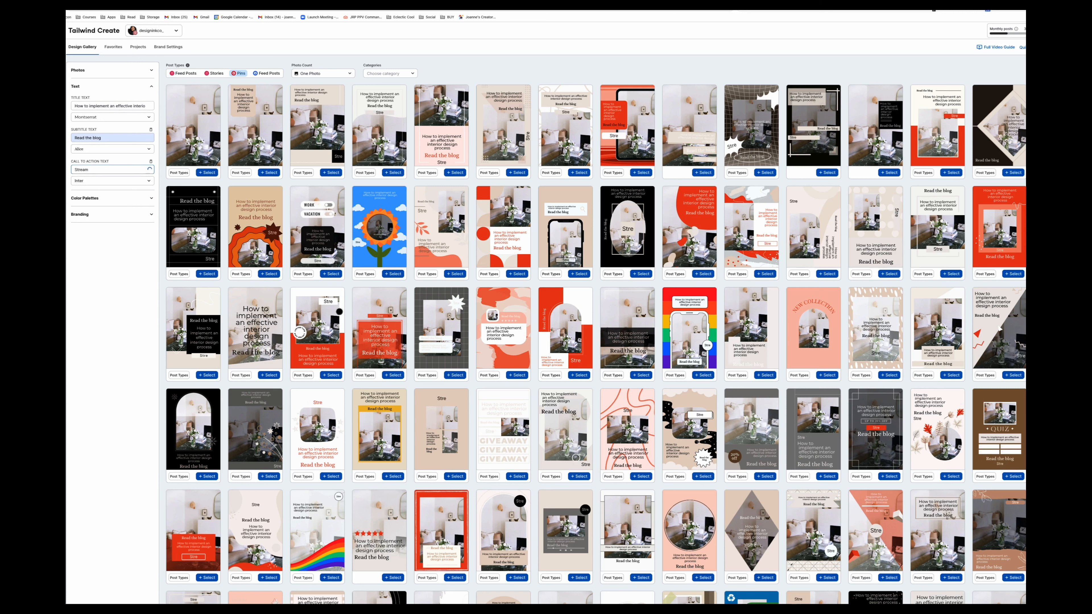
pyautogui.write('line ')
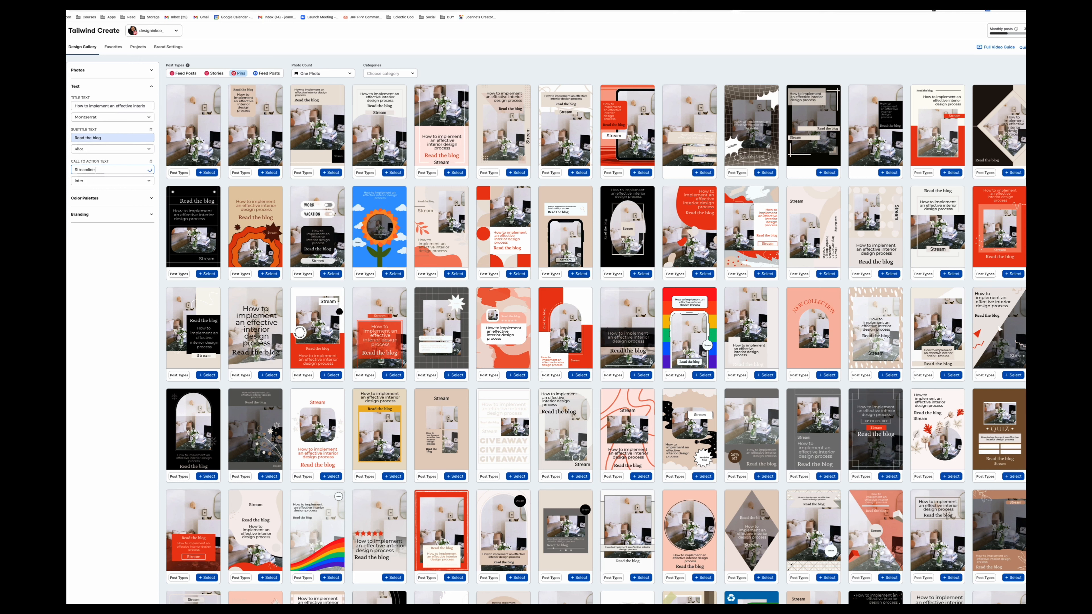
pyautogui.write('yuur business')
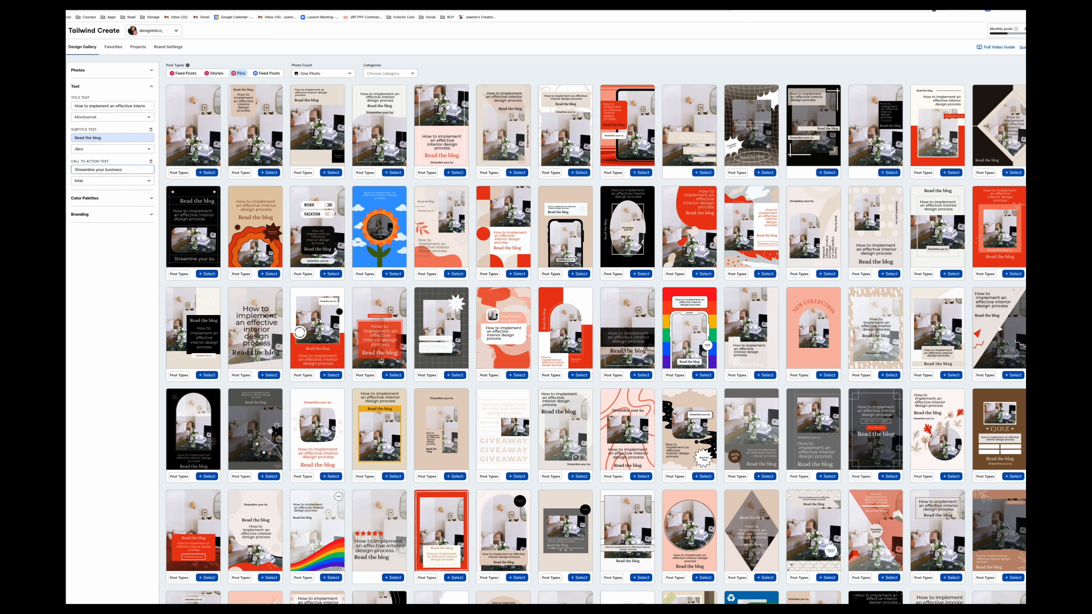
# - Turn on logo branding and choose the brand logo for the designs
pyautogui.click(84, 200)
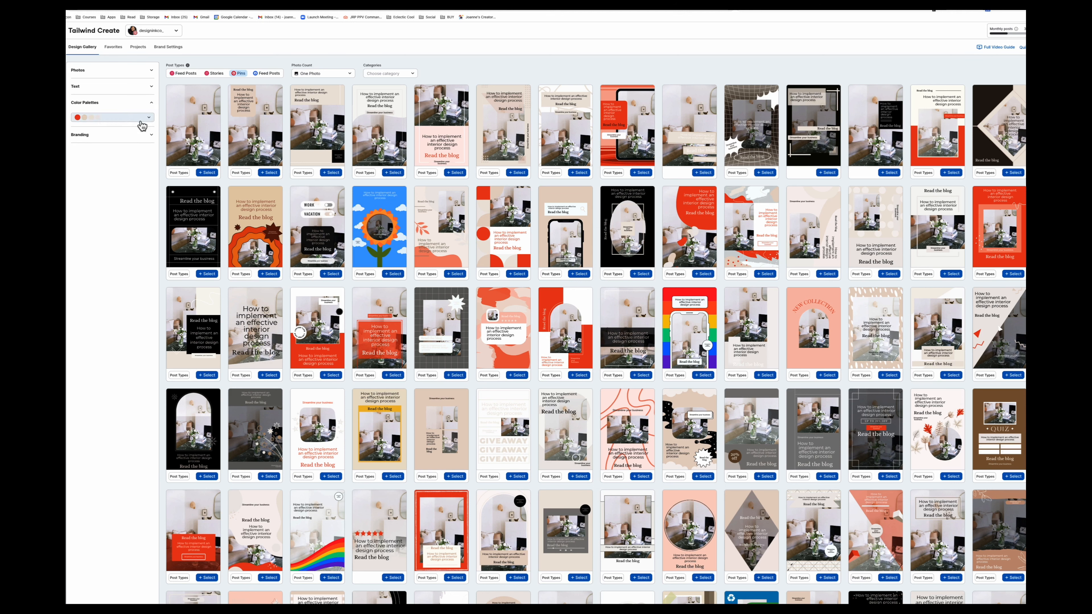
pyautogui.click(92, 136)
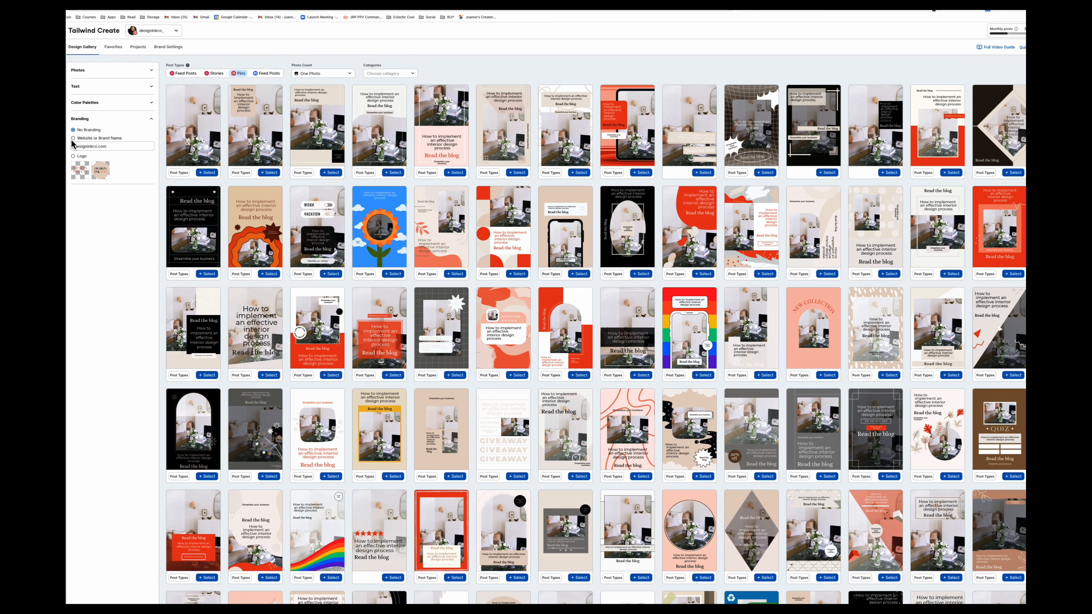
pyautogui.click(73, 156)
pyautogui.click(101, 169)
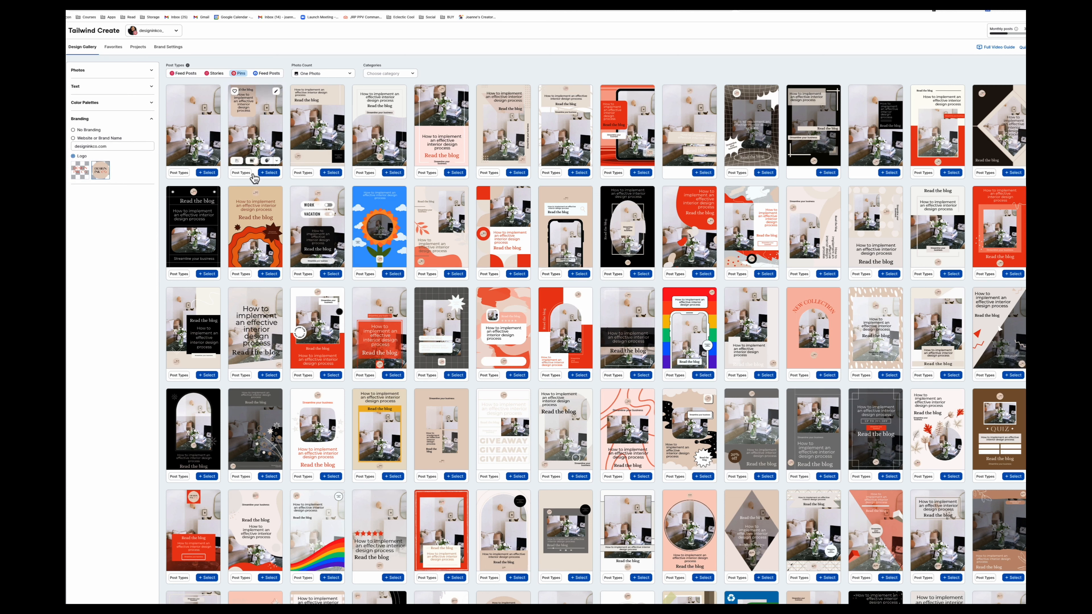
# - Select template designs and confirm the Pinterest account for the posts
pyautogui.click(269, 173)
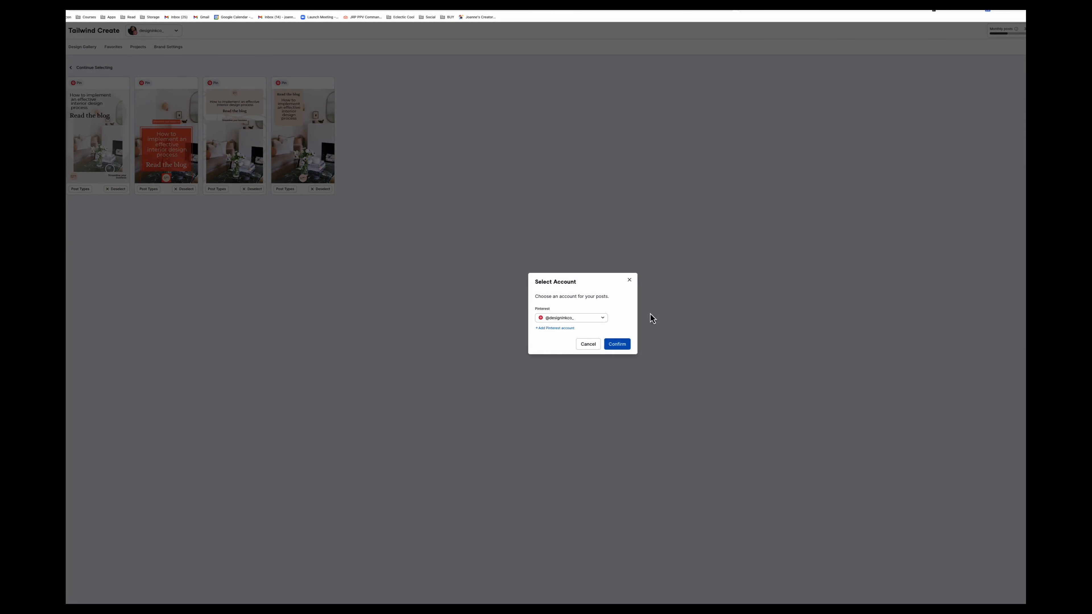
pyautogui.click(607, 345)
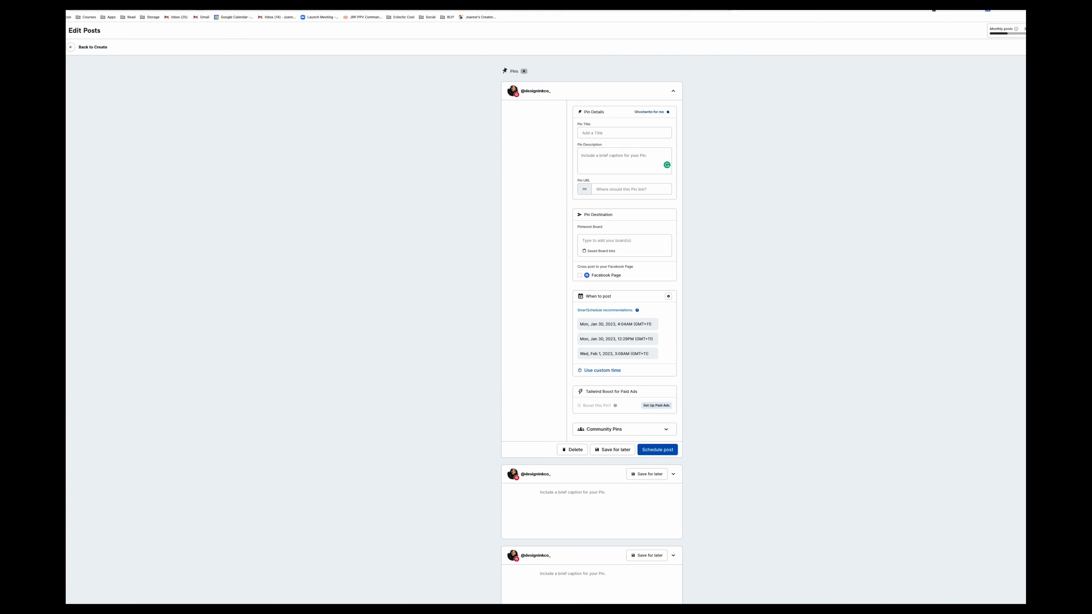
# - Copy the post title from the Notion page and paste it into the first pin's title
pyautogui.hotkey('ctrl', 'Tab')
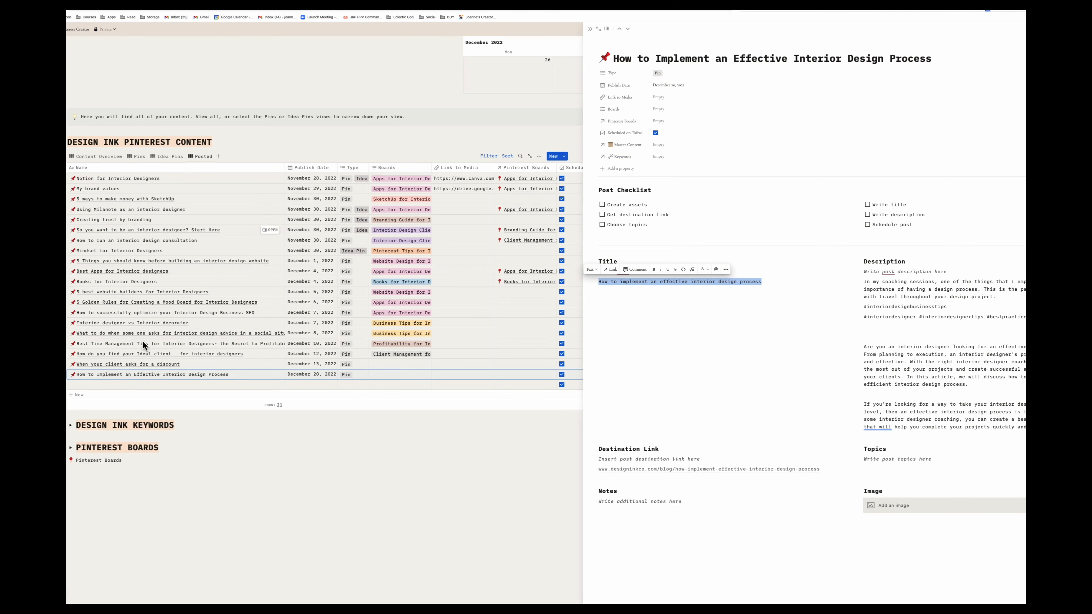
pyautogui.moveTo(763, 282); pyautogui.dragTo(587, 280)
pyautogui.click(95, 6)
pyautogui.click(595, 136)
pyautogui.hotkey('ctrl', 'v')
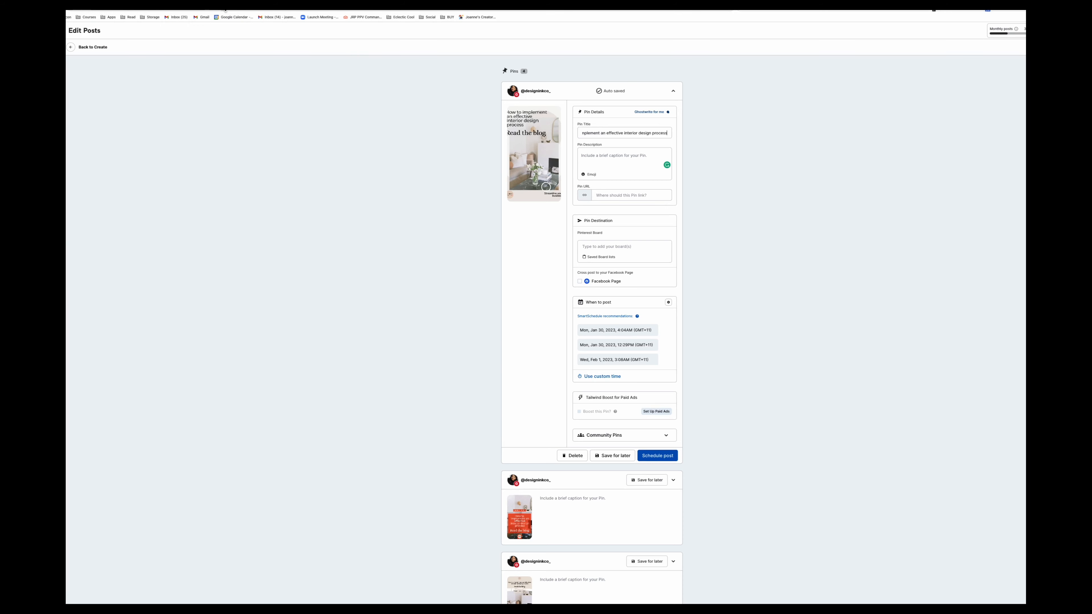
# - Copy the opening description paragraph from the Notion page and paste it into the first pin's description
pyautogui.click(158, 5)
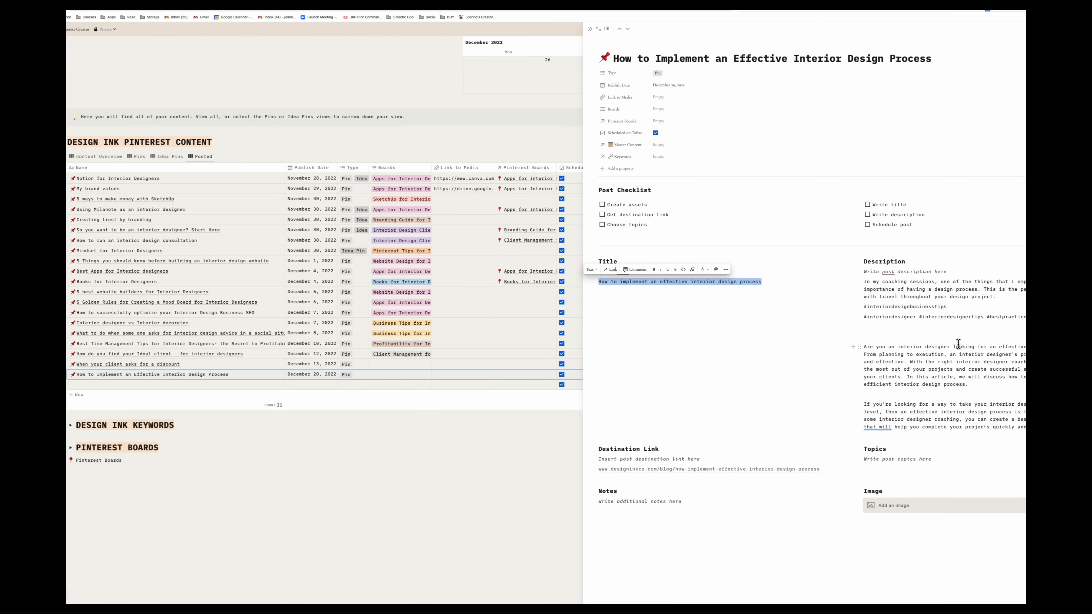
pyautogui.click(945, 326)
pyautogui.moveTo(968, 384); pyautogui.dragTo(867, 346)
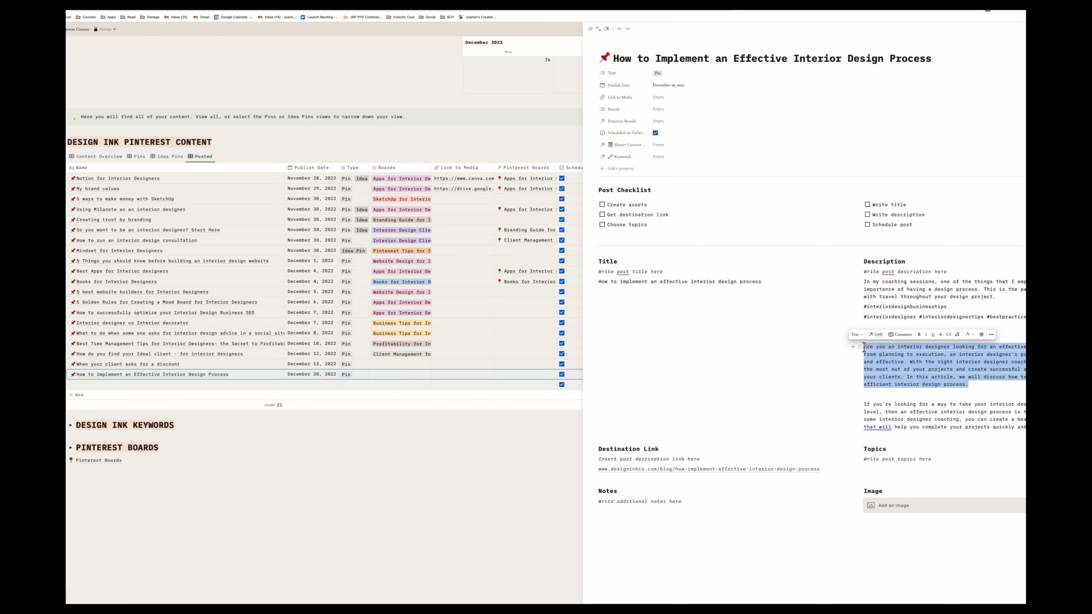
pyautogui.click(283, 10)
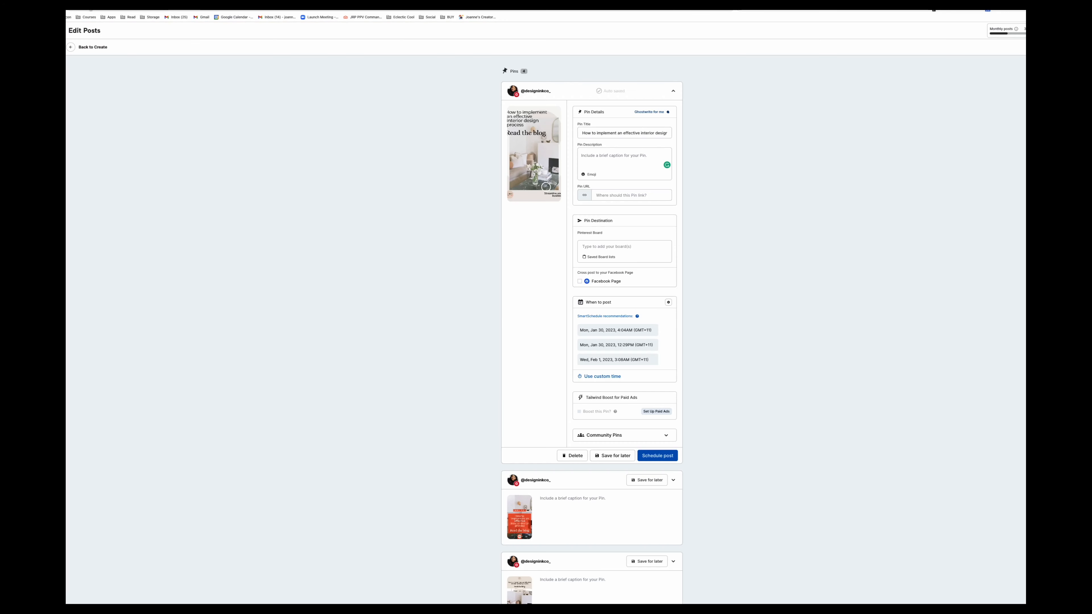
pyautogui.click(603, 154)
pyautogui.write("Are you an interior designer looking for an effective way to handle each project? From planning to execution, an interior designer's process should be organized and effective. With the right interior designer coaching, you can be sure to get the most out of your projects and create successful and satisfying results for your clients. In this article, we will discuss how to implement an effective and efficient interior design process.")
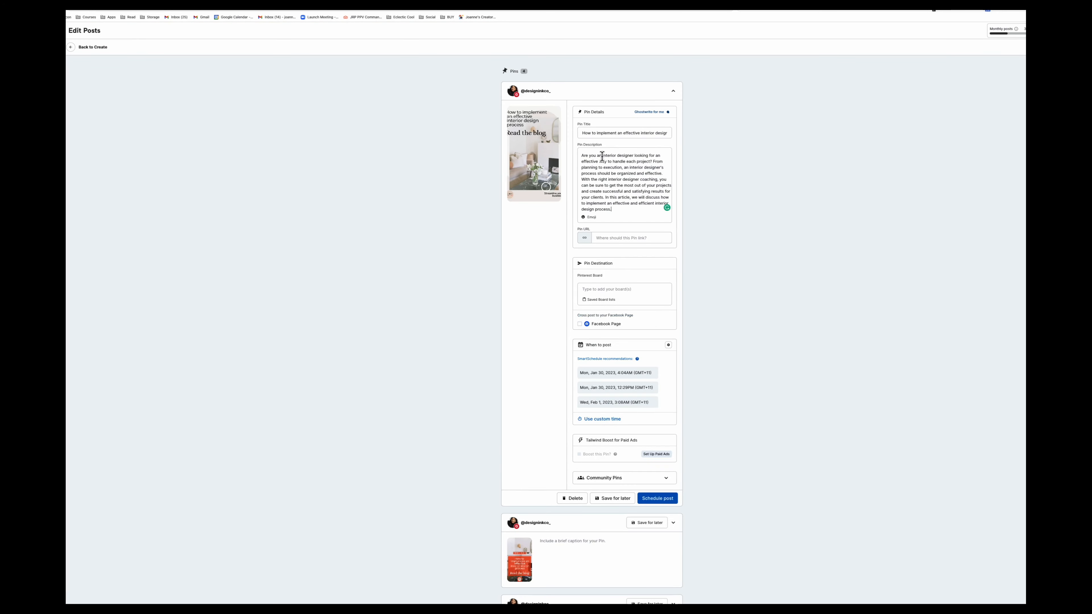
# - Copy the destination link from the Notion page and paste it into the first pin's URL
pyautogui.click(608, 239)
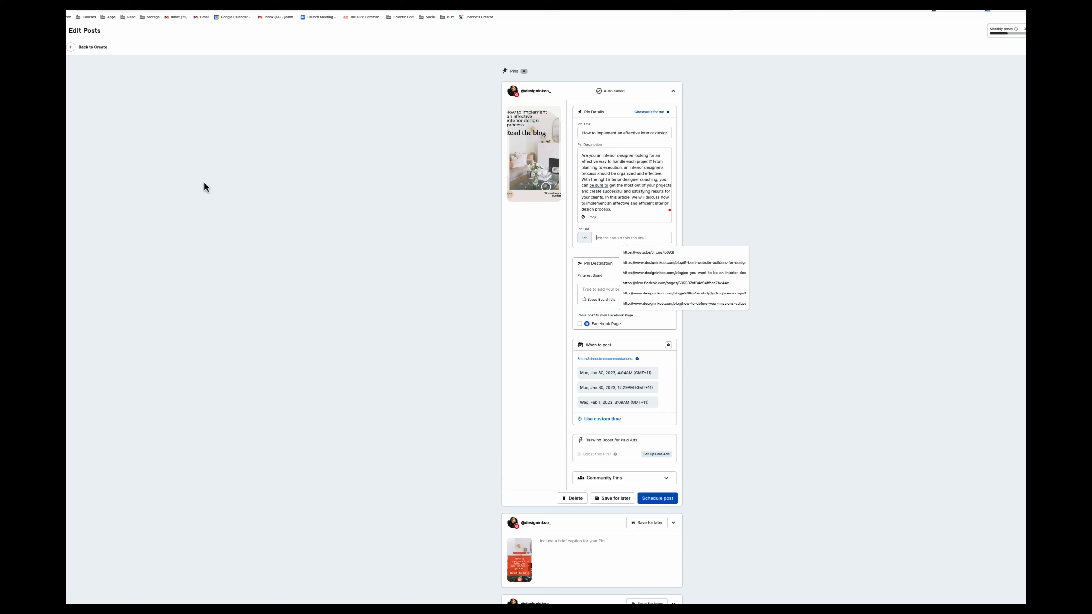
pyautogui.click(110, 10)
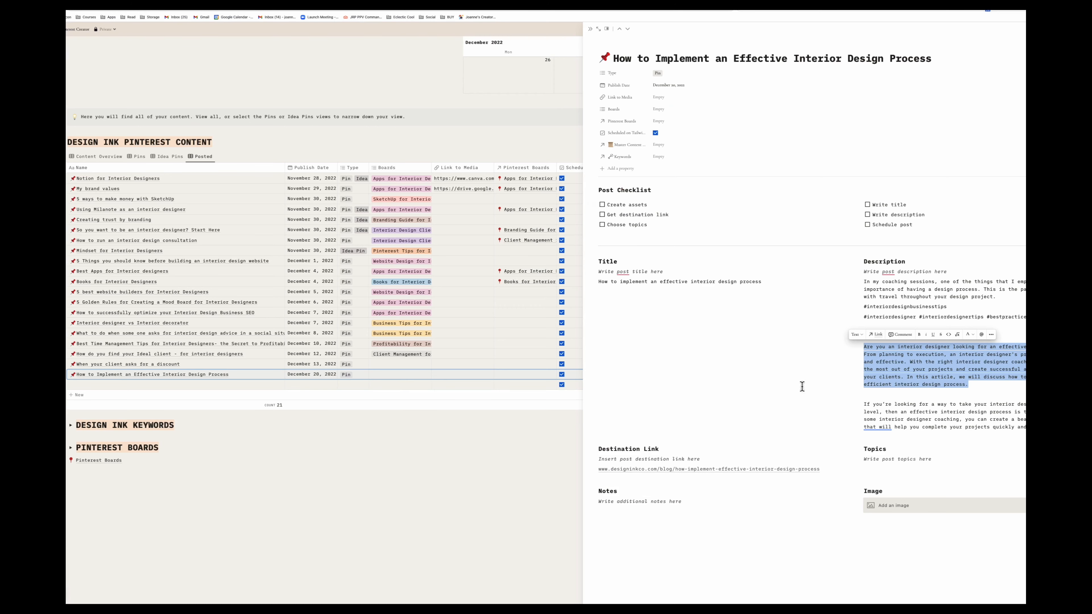
pyautogui.click(825, 469)
pyautogui.click(148, 10)
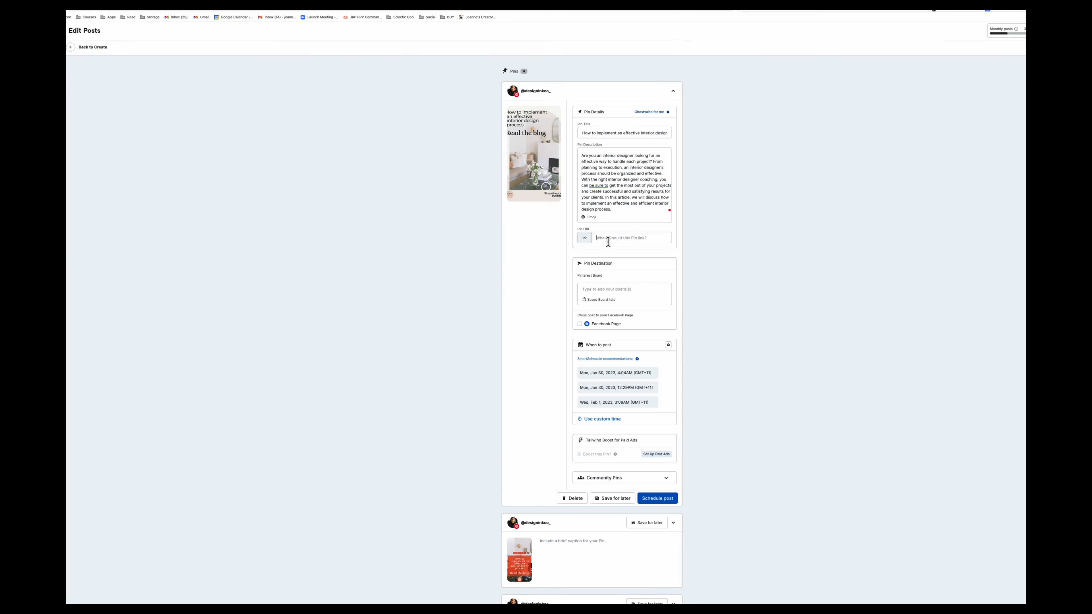
pyautogui.click(608, 240)
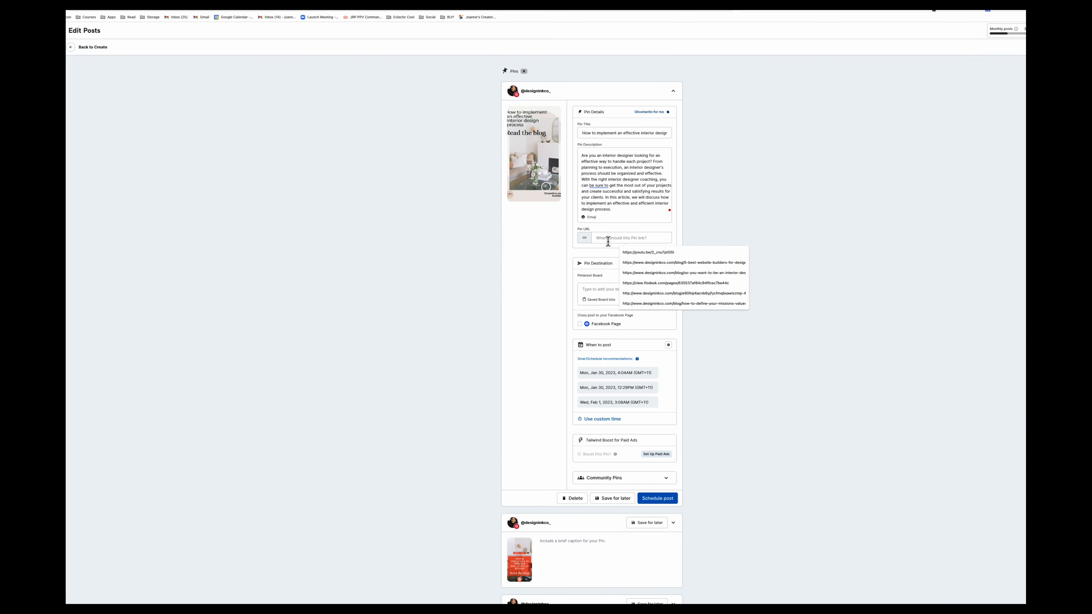
pyautogui.hotkey('ctrl', 'v')
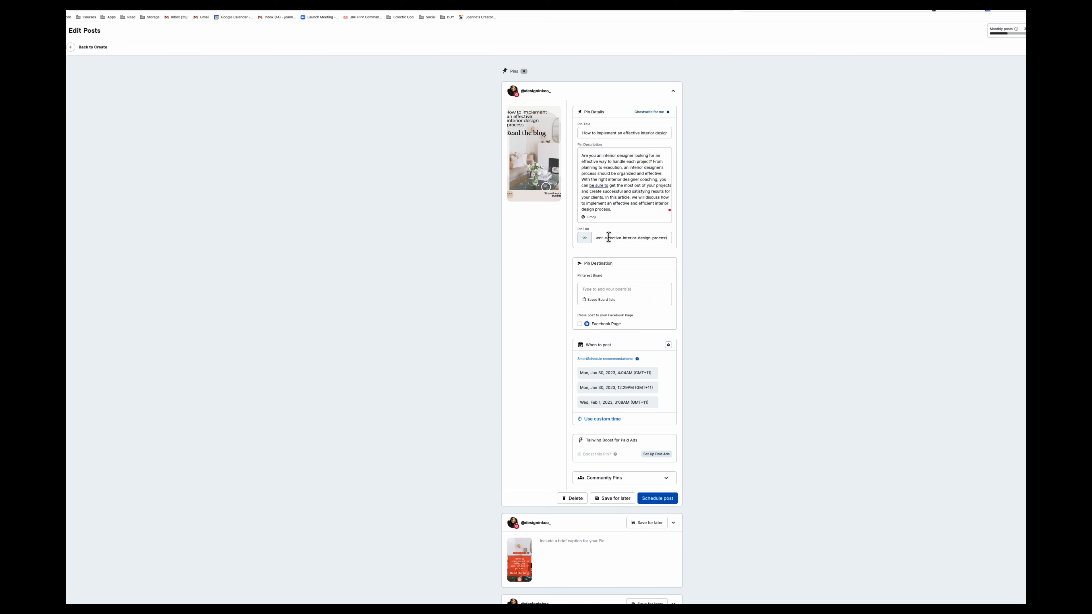
# - Add the saved board list of Apps, Tech and Website Design for Interior Designers boards, and choose the Mon, Jan 30, 2023, 4:04AM posting time
pyautogui.click(609, 300)
pyautogui.click(611, 318)
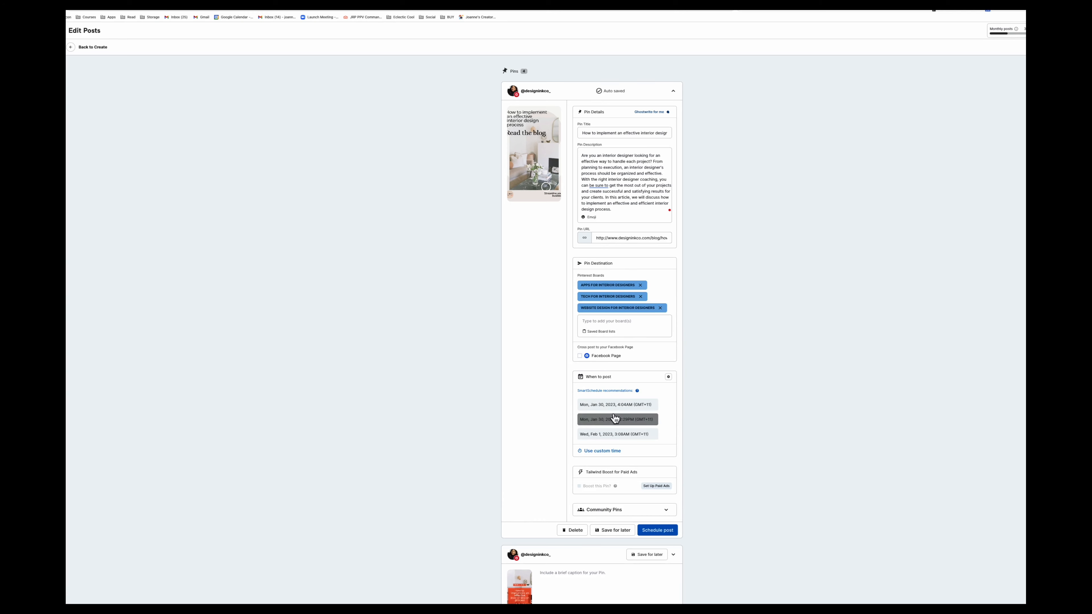
pyautogui.click(595, 407)
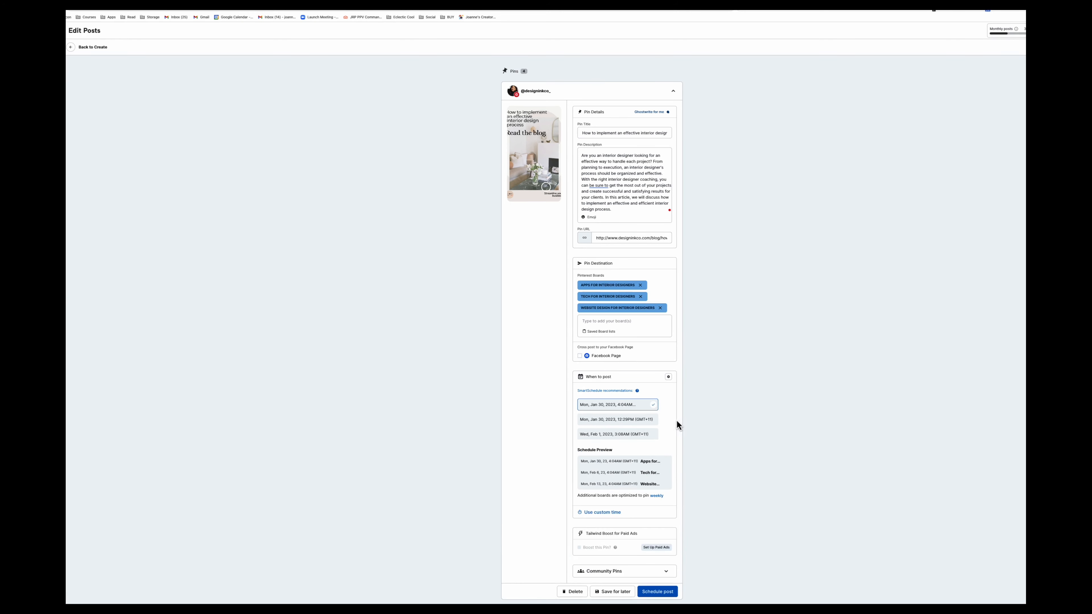
# - Schedule the first pin's post
pyautogui.scroll(-5, 677, 420)
pyautogui.scroll(5, 632, 265)
pyautogui.scroll(-5, 632, 265)
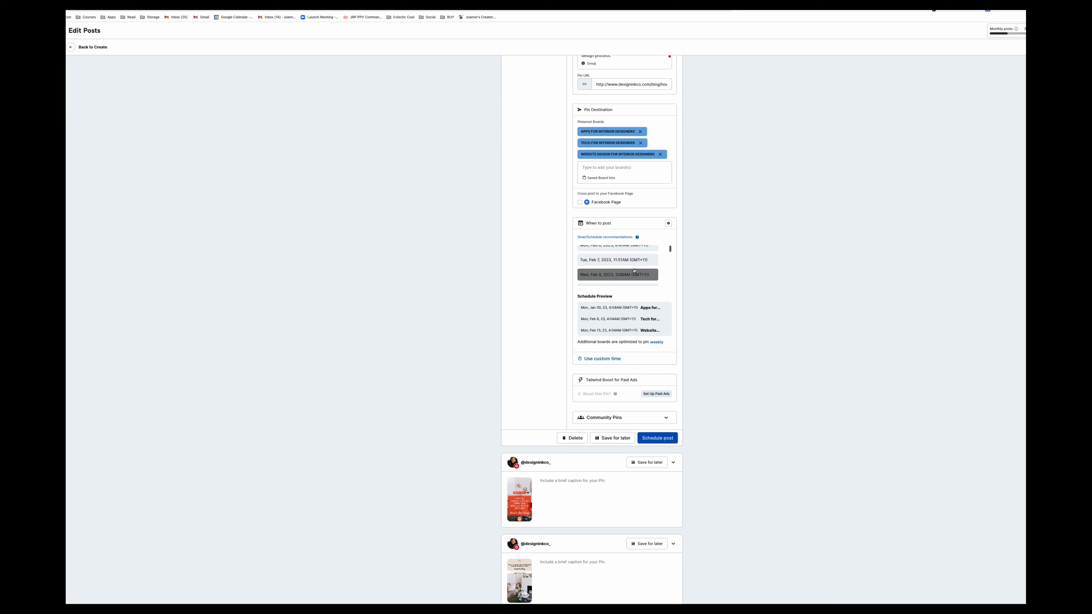
pyautogui.click(654, 440)
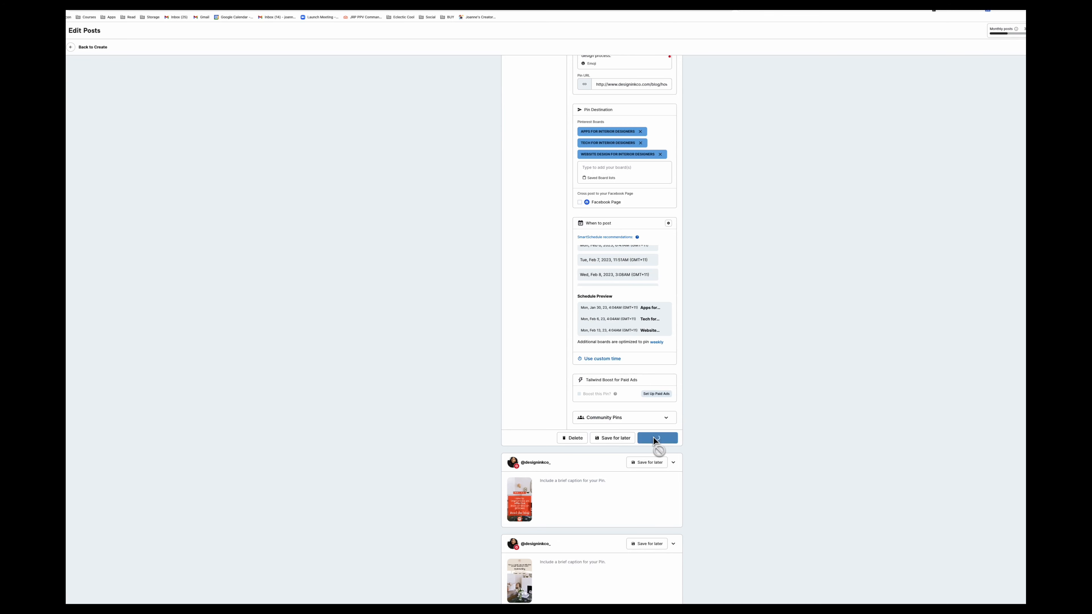